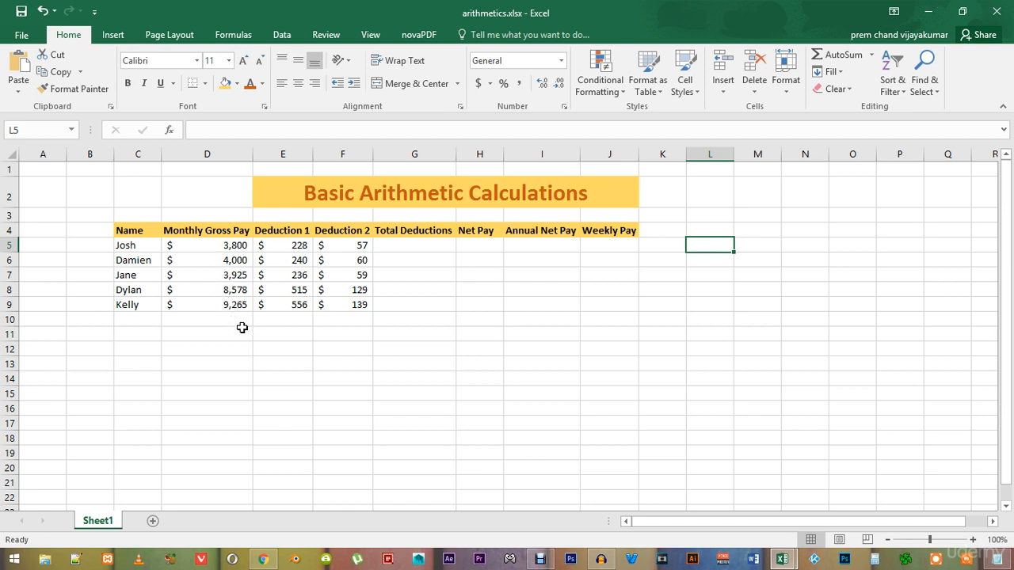
Step: Inspect the formulas behind the first employee's Deduction 1 and Deduction 2 amounts in E5 and F5
{"action": "left_click", "coordinate": [289, 244]}
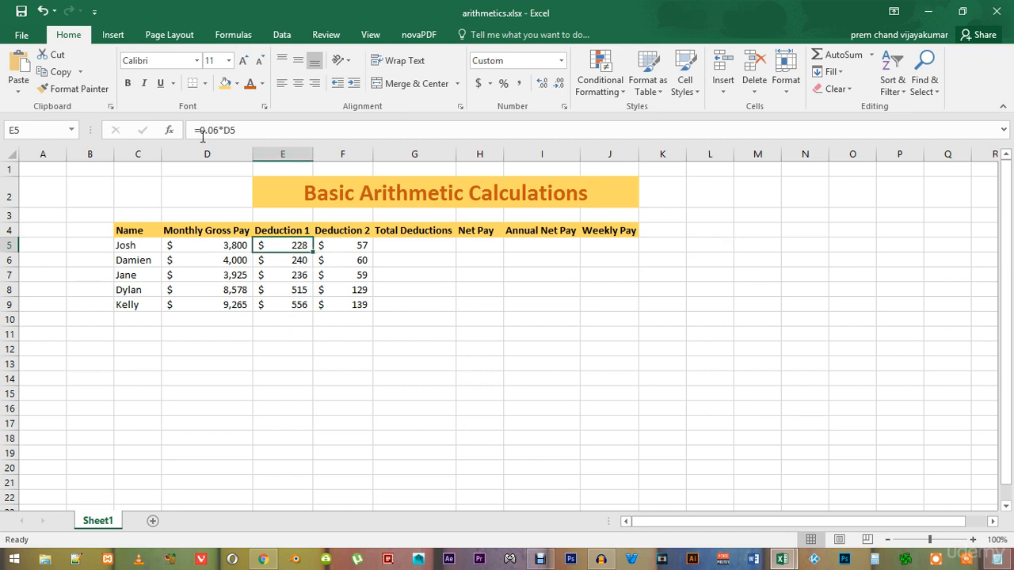
{"action": "left_click", "coordinate": [336, 247]}
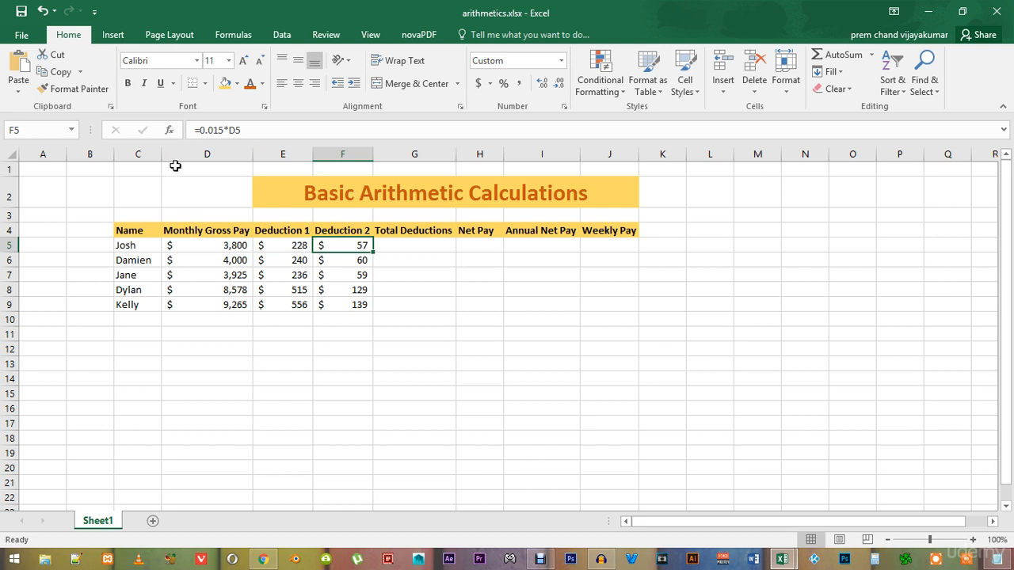
{"action": "left_click", "coordinate": [290, 246]}
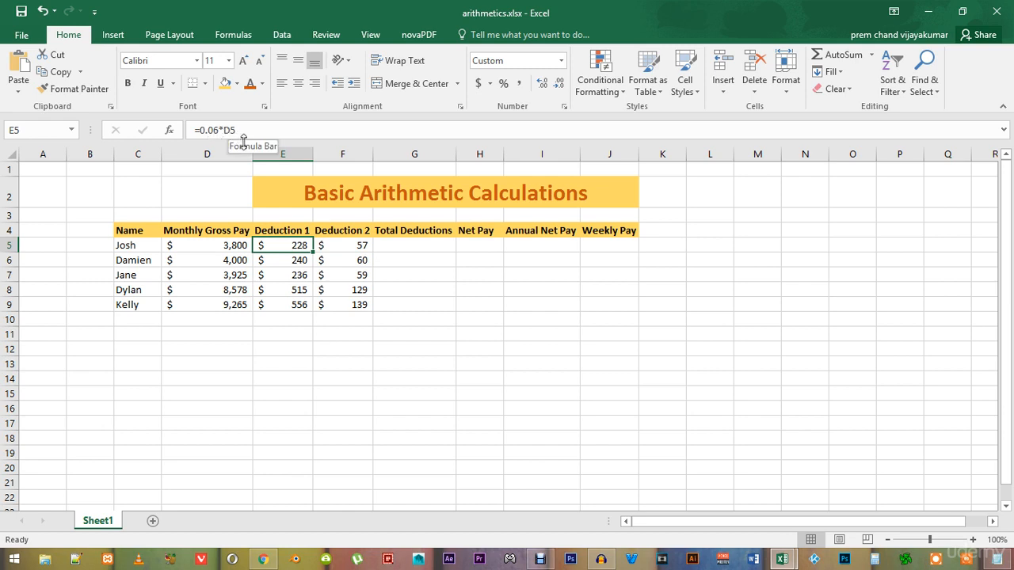
{"action": "left_click", "coordinate": [341, 247]}
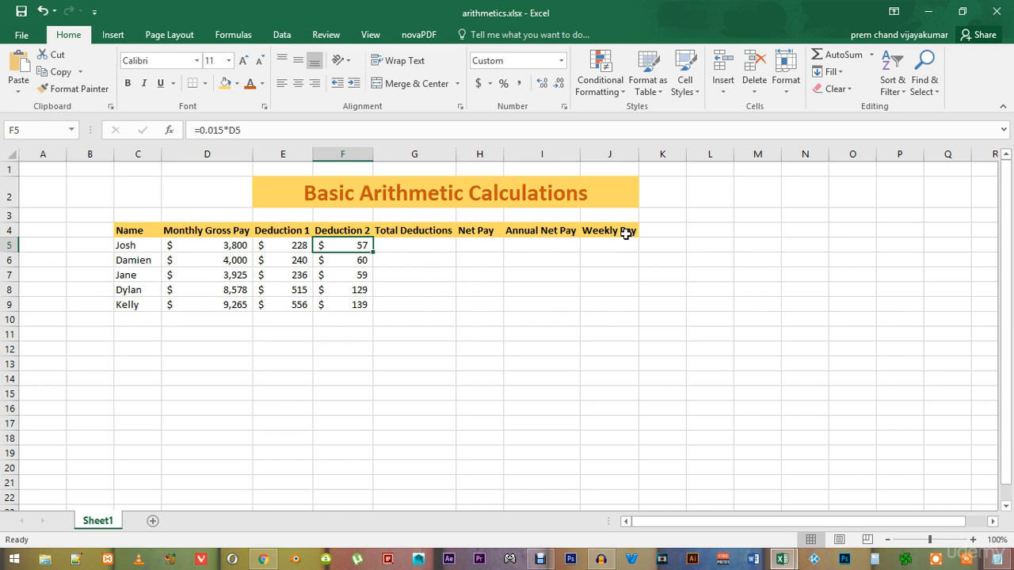
Step: Calculate the first employee's Total Deductions in G5 with the formula =SUM(E5:F5)
{"action": "left_click", "coordinate": [418, 246]}
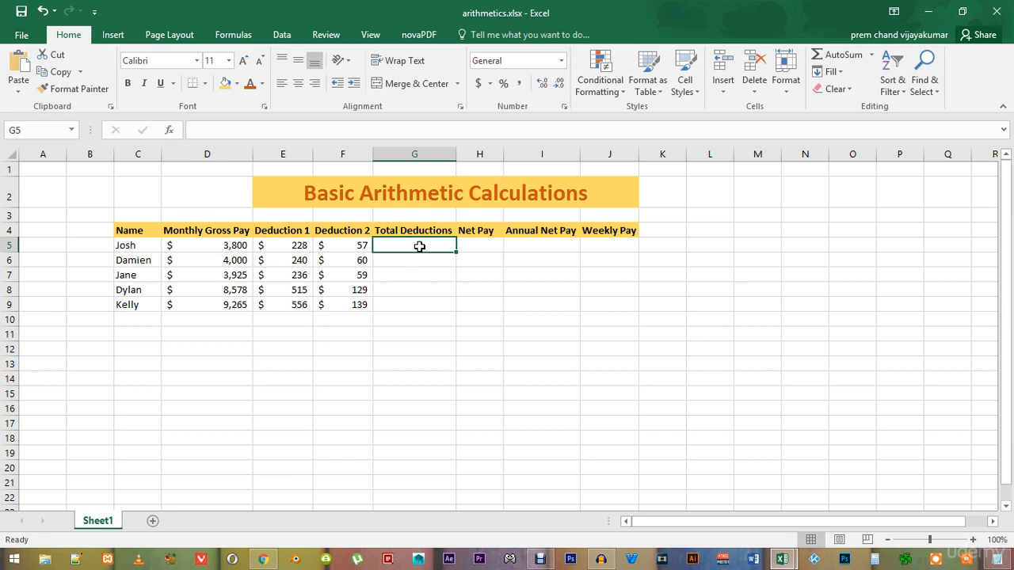
{"action": "type", "text": "=sum"}
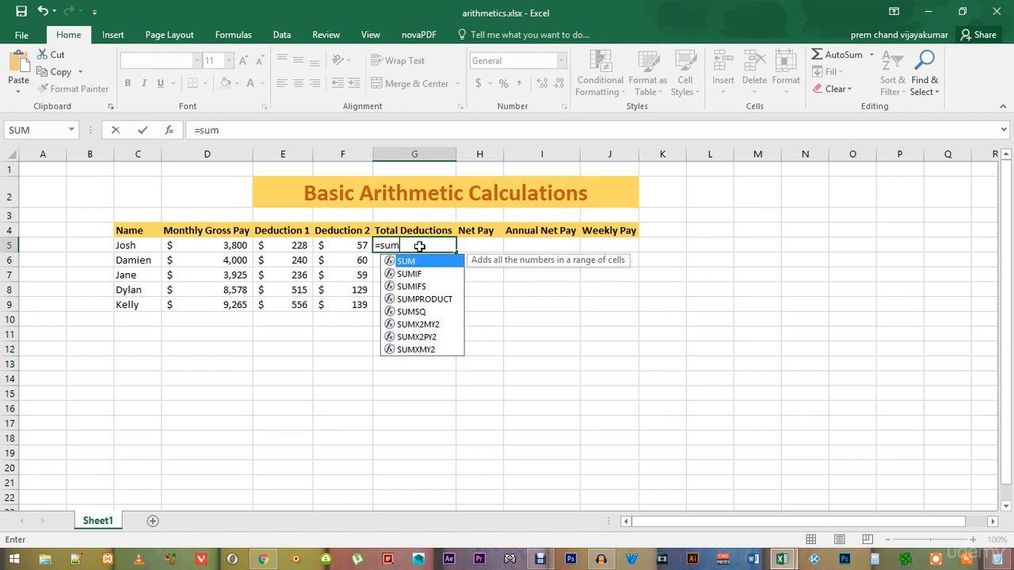
{"action": "type", "text": "("}
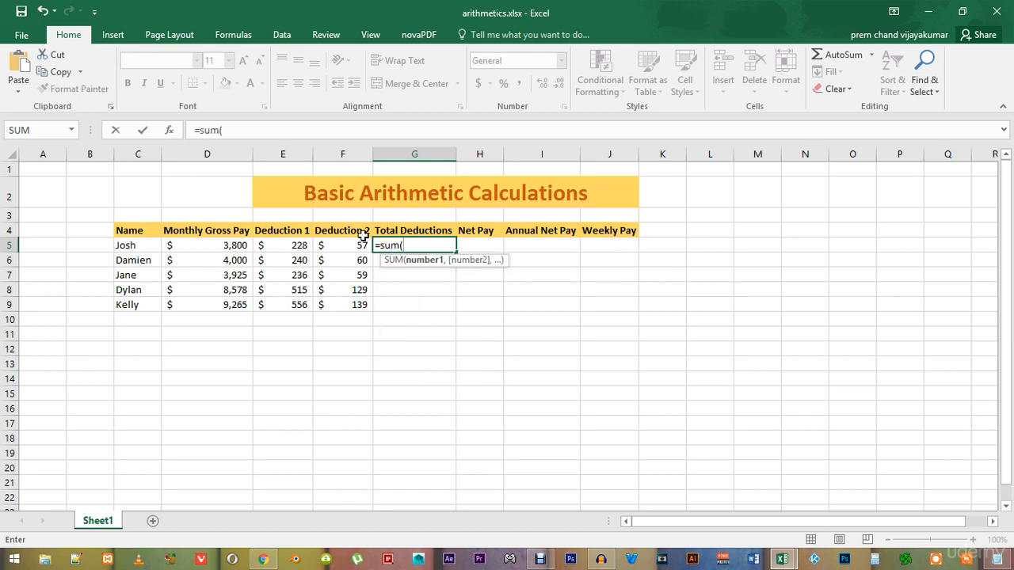
{"action": "left_click", "coordinate": [307, 246]}
{"action": "left_click_drag", "start_coordinate": [307, 246], "coordinate": [337, 246]}
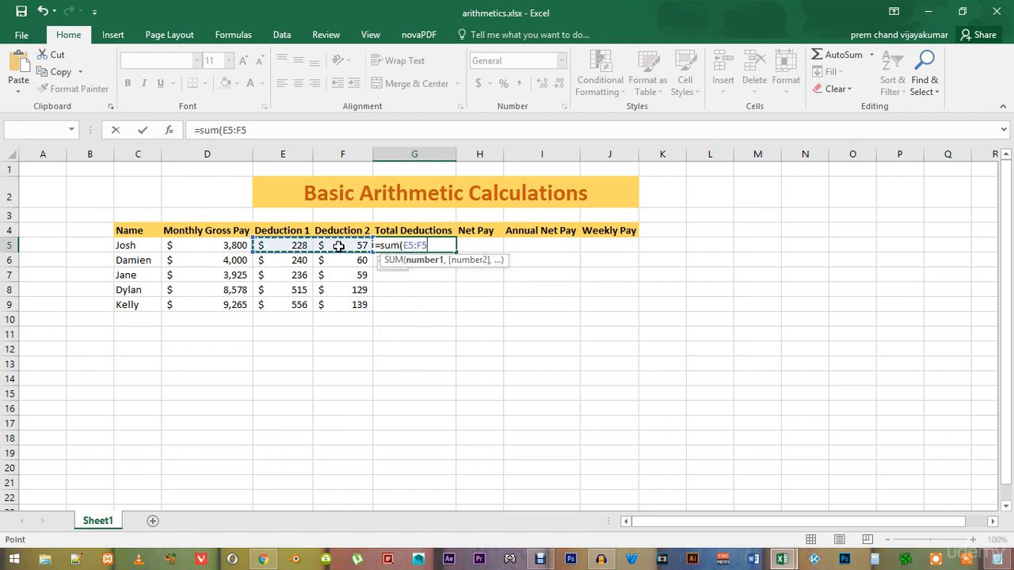
{"action": "type", "text": ")"}
{"action": "key", "text": "Return"}
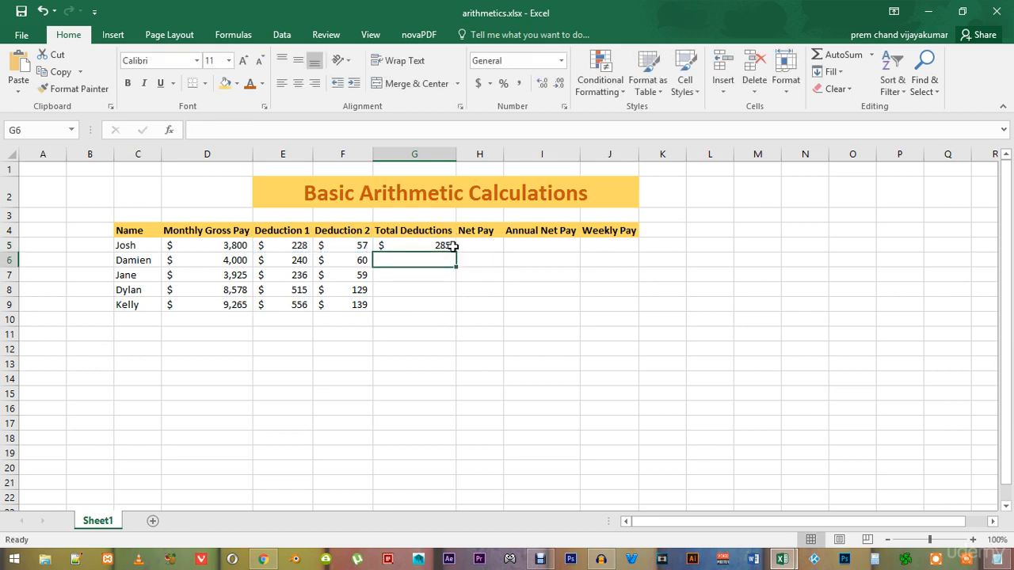
Step: Fill the Total Deductions formula from G5 down through G9 and show the fill options
{"action": "left_click", "coordinate": [448, 247]}
{"action": "left_click_drag", "start_coordinate": [456, 253], "coordinate": [457, 310]}
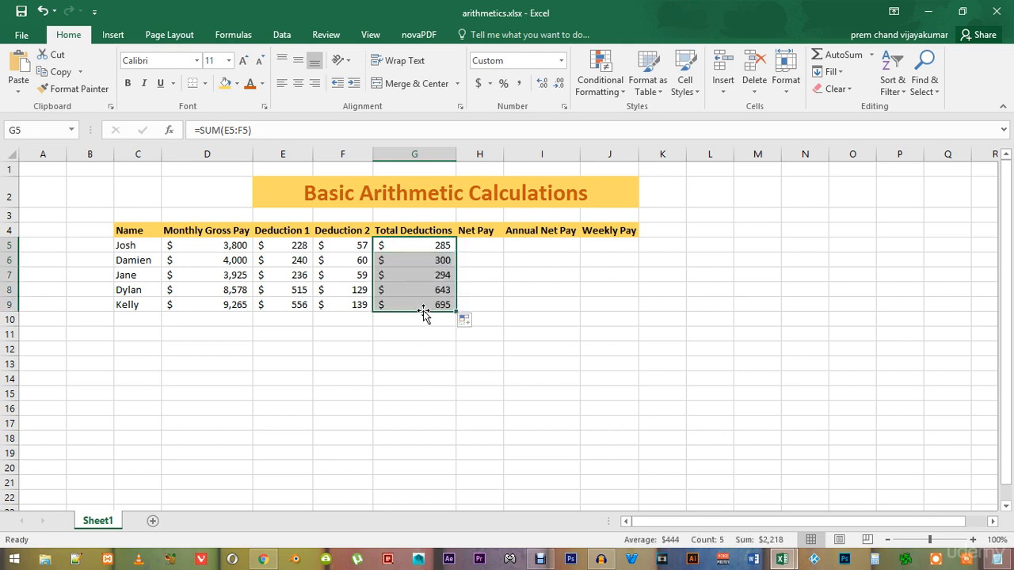
{"action": "left_click", "coordinate": [477, 323]}
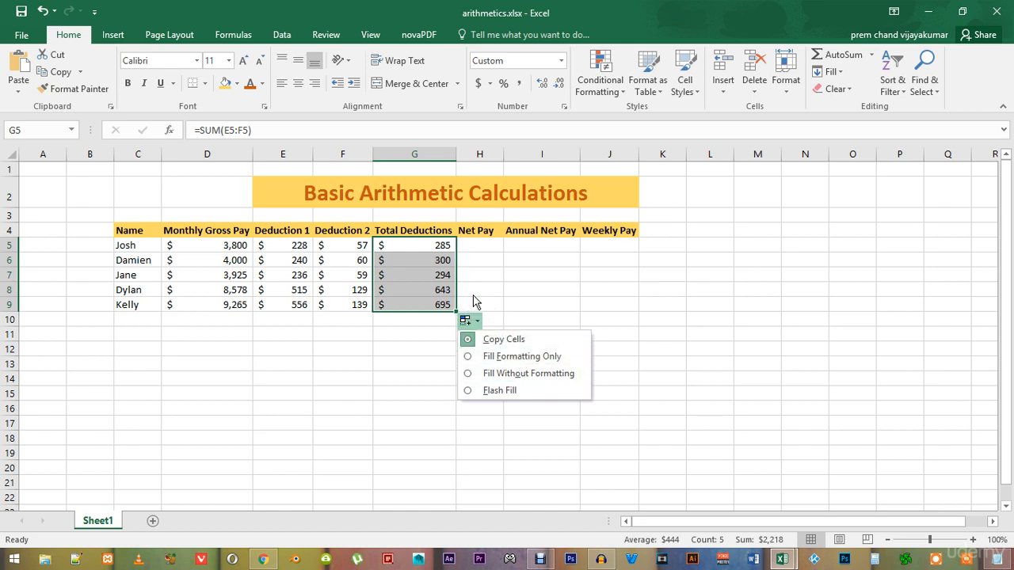
Step: Calculate Net Pay in H5 with the formula =D5-G5 and fill it down through H9
{"action": "left_click", "coordinate": [478, 248]}
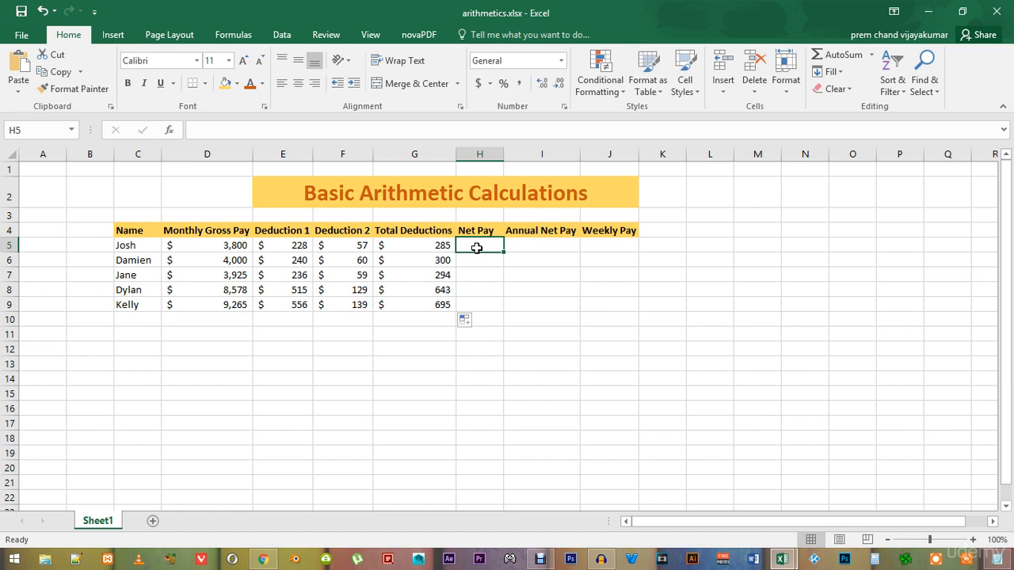
{"action": "type", "text": "="}
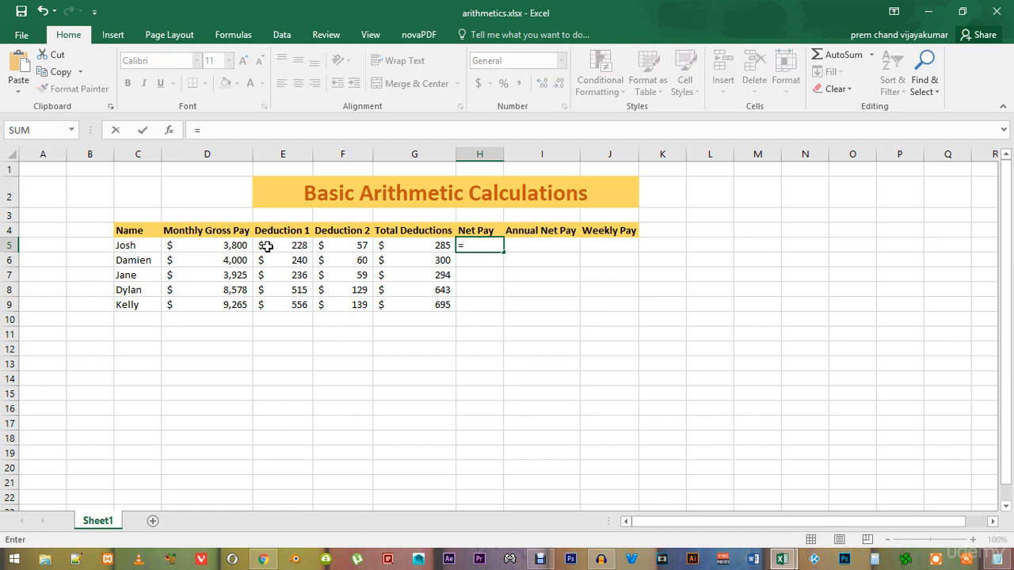
{"action": "left_click", "coordinate": [231, 246]}
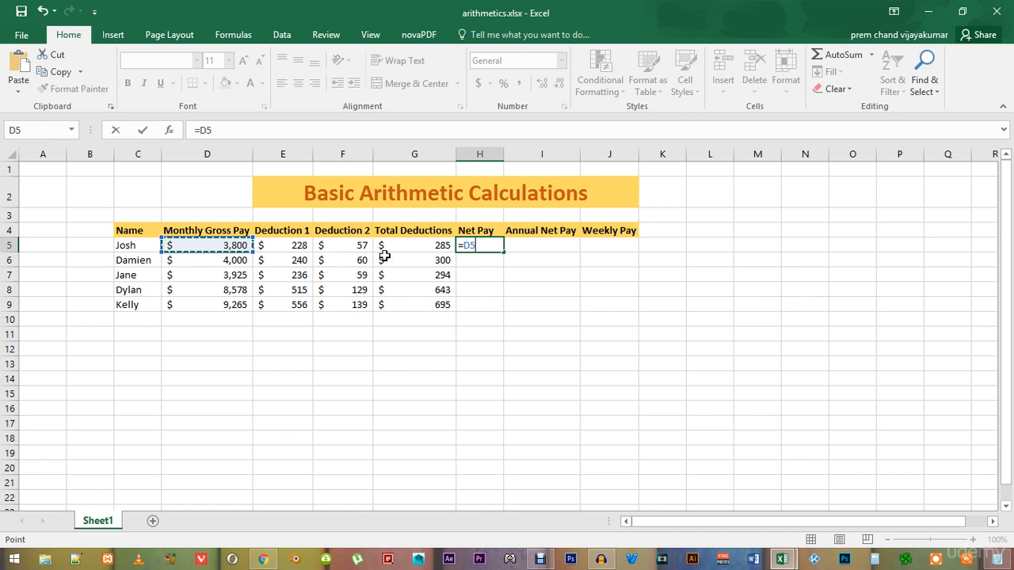
{"action": "type", "text": "-"}
{"action": "left_click", "coordinate": [441, 244]}
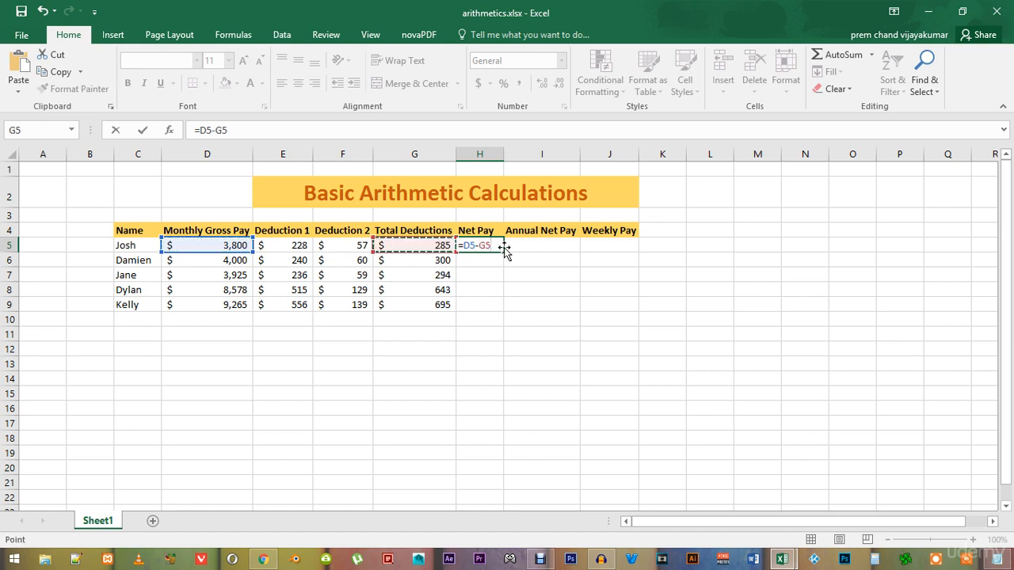
{"action": "key", "text": "Return"}
{"action": "left_click", "coordinate": [498, 249]}
{"action": "left_click_drag", "start_coordinate": [503, 253], "coordinate": [499, 311]}
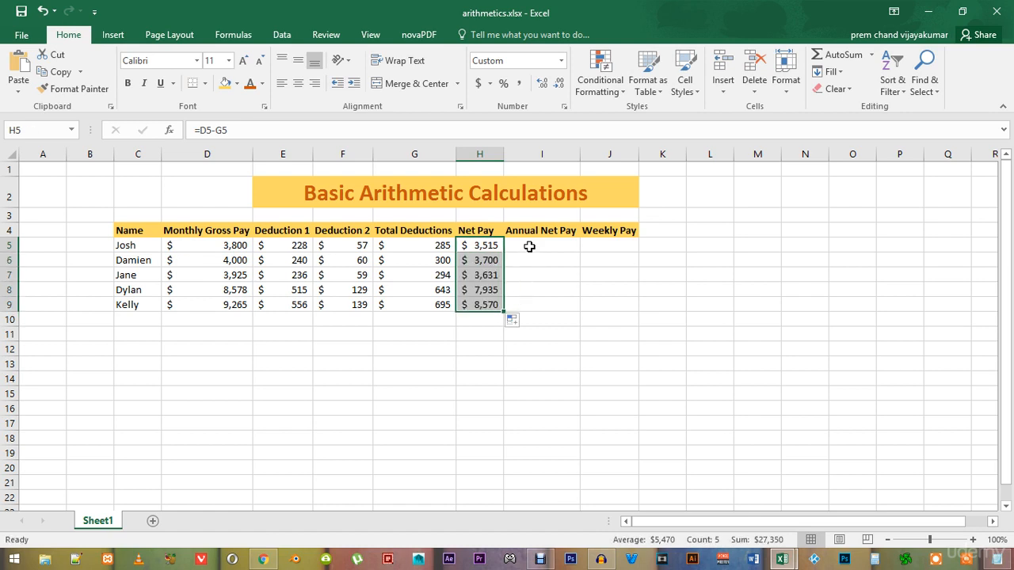
{"action": "left_click", "coordinate": [528, 247]}
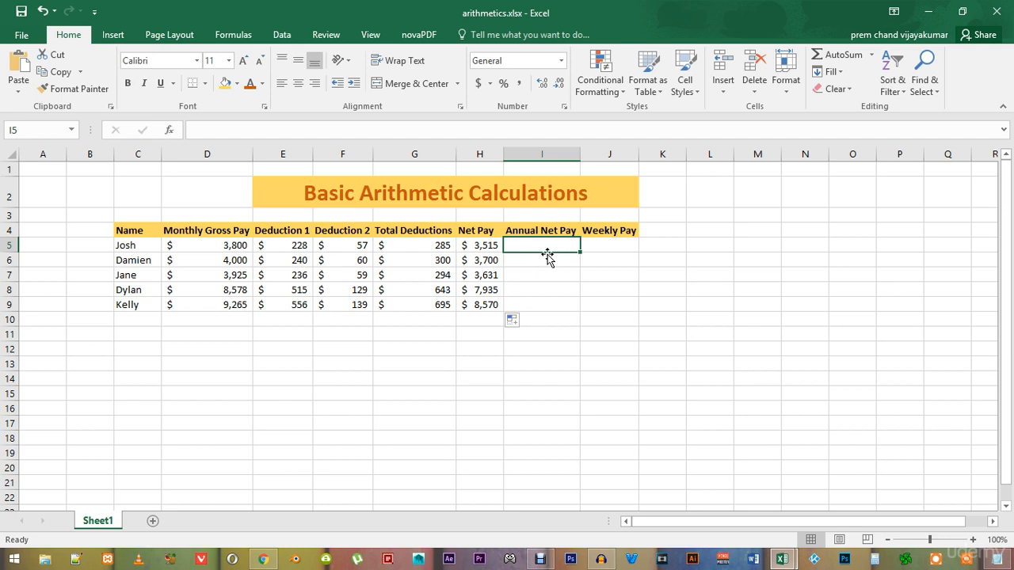
{"action": "type", "text": "="}
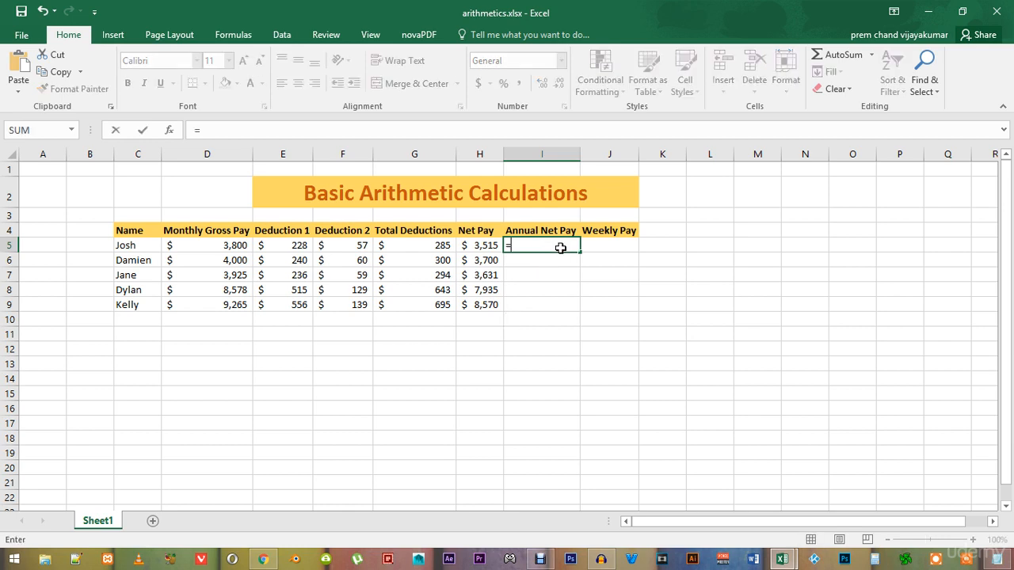
{"action": "left_click", "coordinate": [486, 247]}
{"action": "type", "text": "*12"}
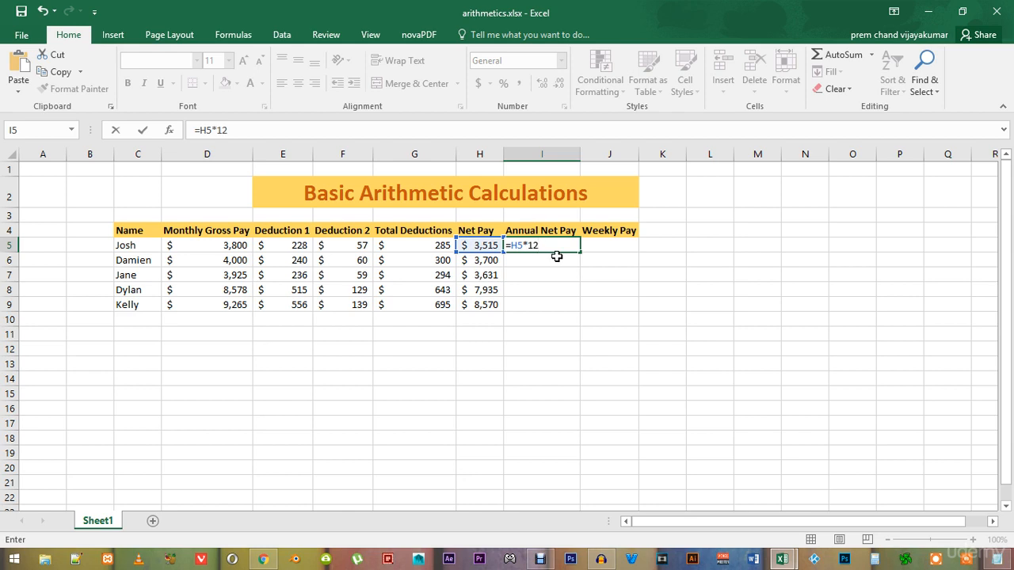
{"action": "key", "text": "BackSpace"}
{"action": "key", "text": "BackSpace"}
{"action": "key", "text": "BackSpace"}
{"action": "key", "text": "Escape"}
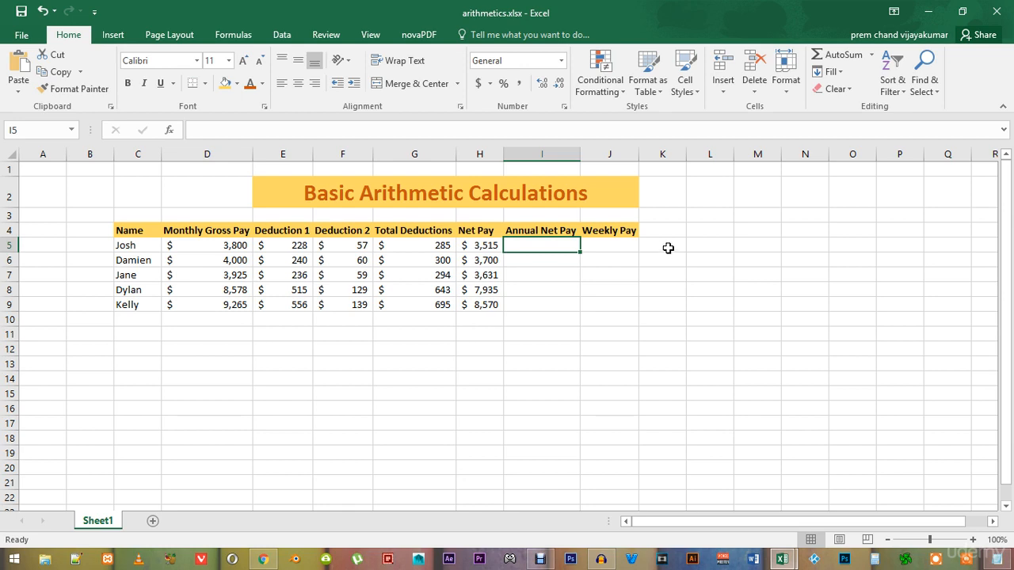
Step: Enter the label MonthNumber in cell K5, beside the pay table
{"action": "left_click", "coordinate": [668, 246]}
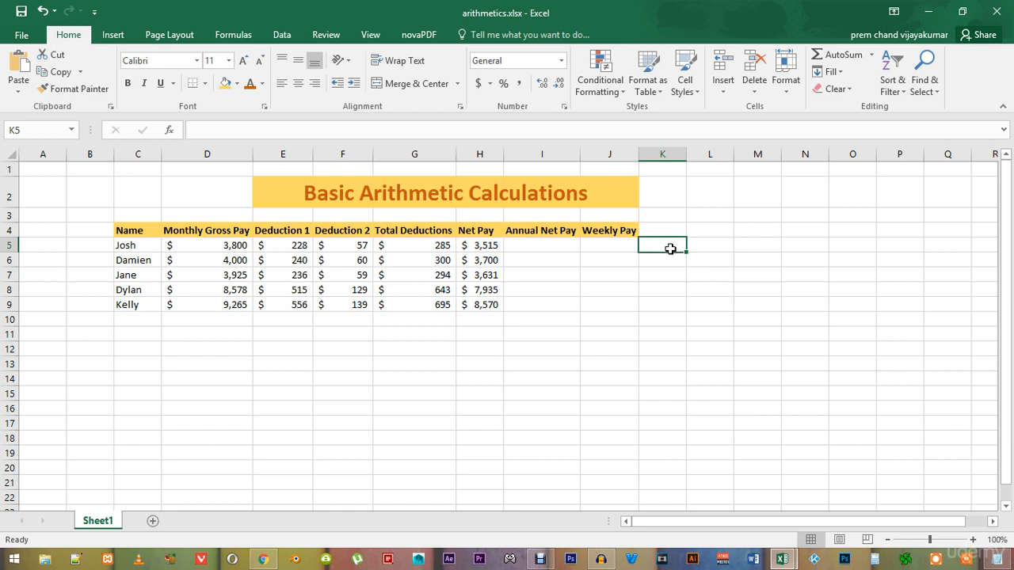
{"action": "type", "text": "Mo"}
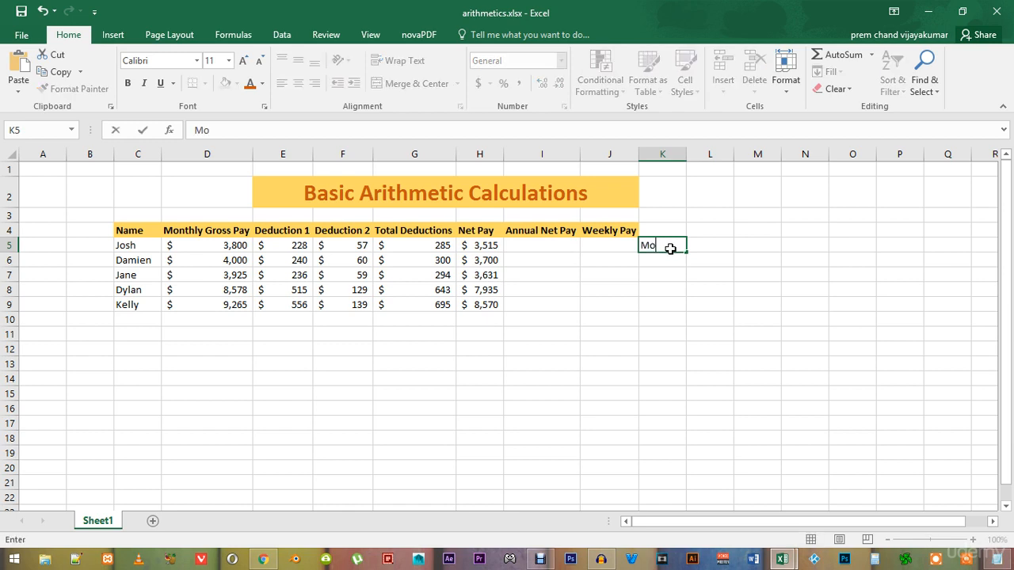
{"action": "type", "text": "nthNumber"}
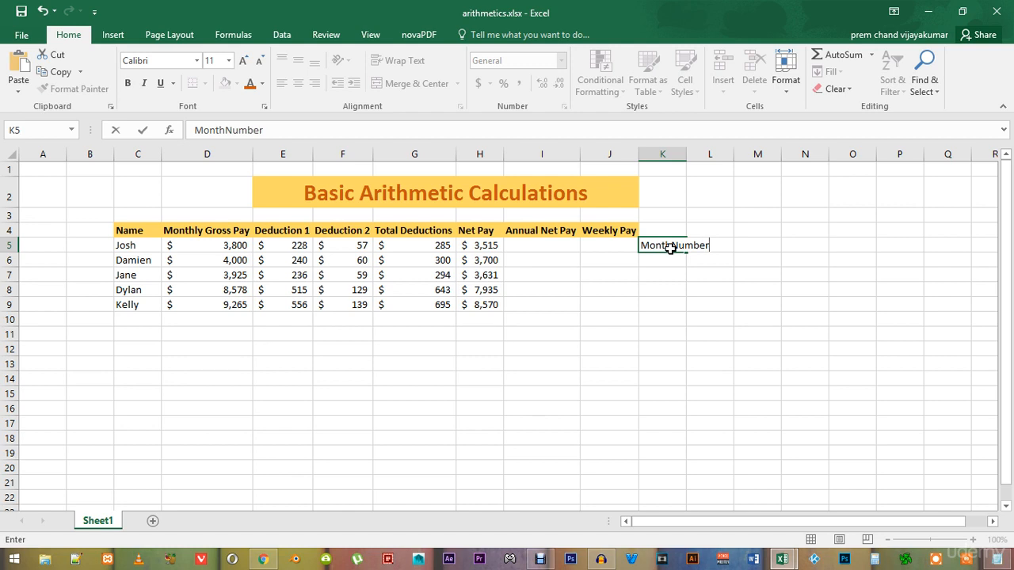
{"action": "left_click", "coordinate": [715, 245]}
{"action": "left_click", "coordinate": [718, 230]}
Step: Enter 12 in L5 as the month number and autofit column K to its label
{"action": "left_click", "coordinate": [720, 246]}
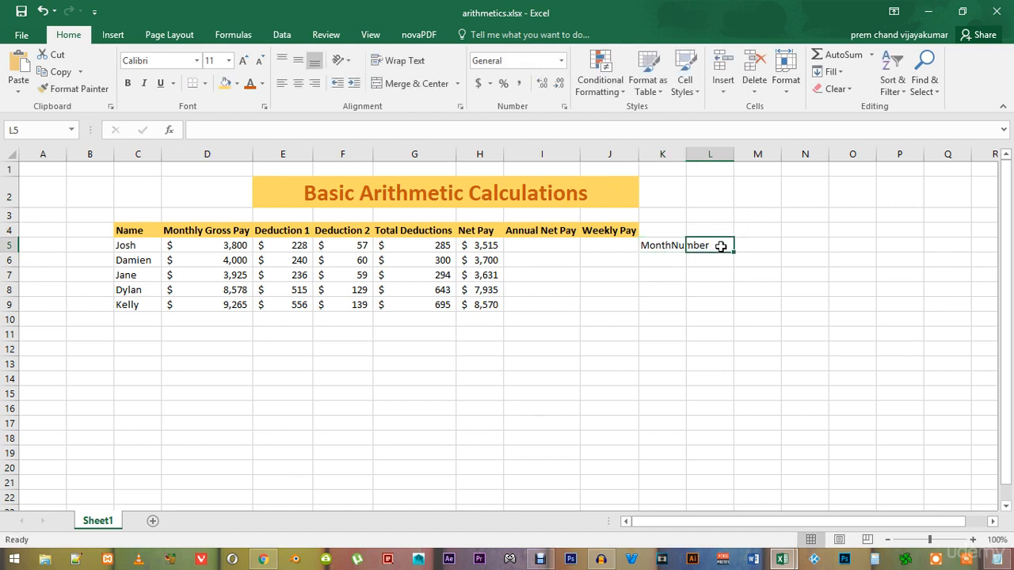
{"action": "type", "text": "12"}
{"action": "key", "text": "Return"}
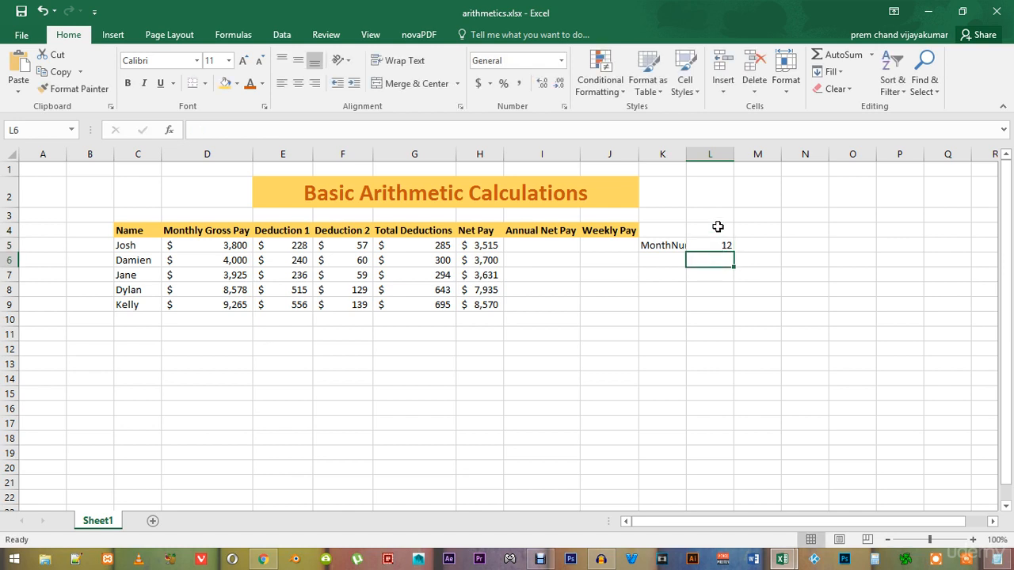
{"action": "double_click", "coordinate": [686, 156]}
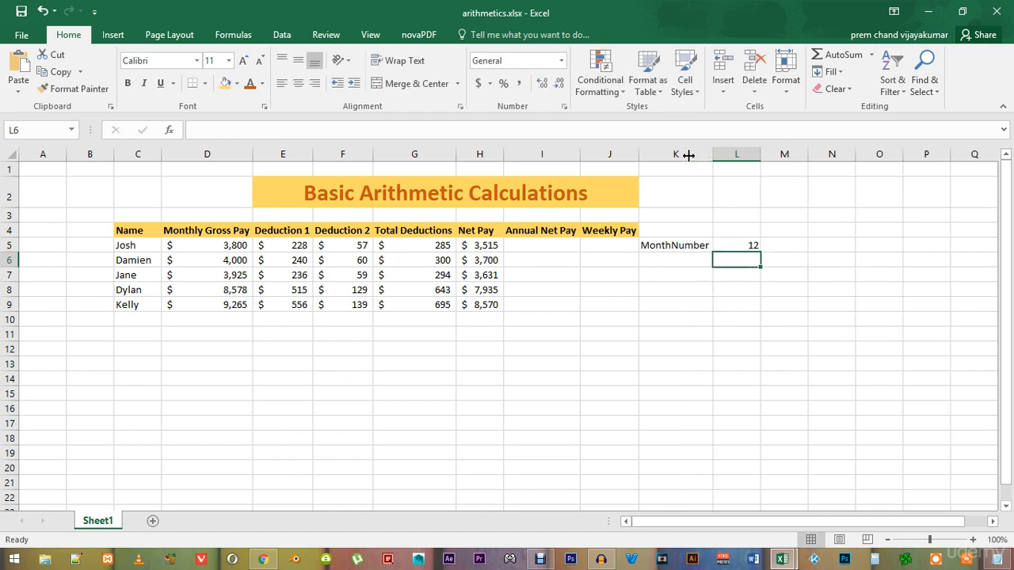
{"action": "left_click", "coordinate": [751, 246]}
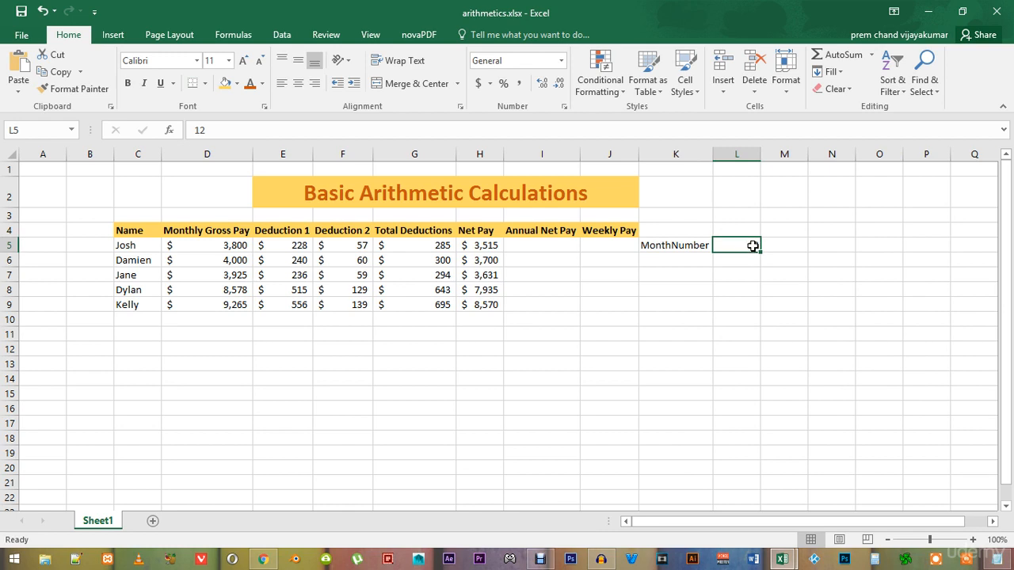
Step: Calculate the first employee's Annual Net Pay in I5 with the formula =H5*L5
{"action": "left_click", "coordinate": [543, 248]}
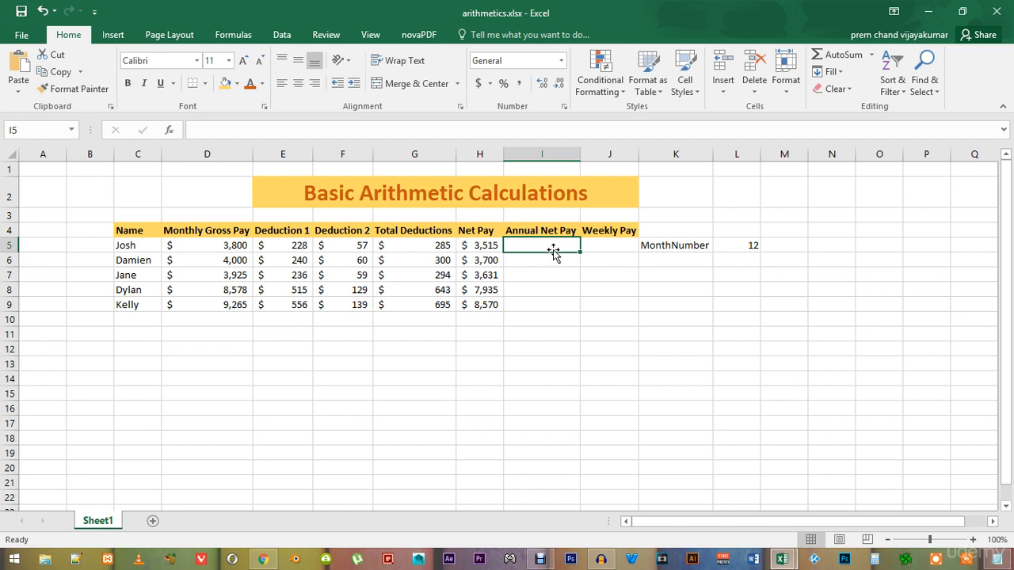
{"action": "type", "text": "="}
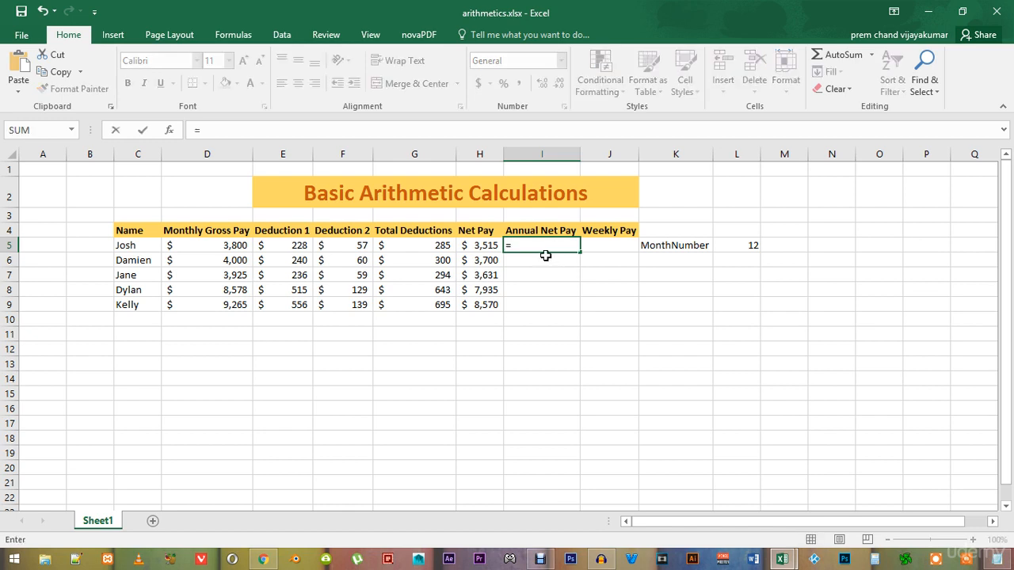
{"action": "left_click", "coordinate": [480, 260]}
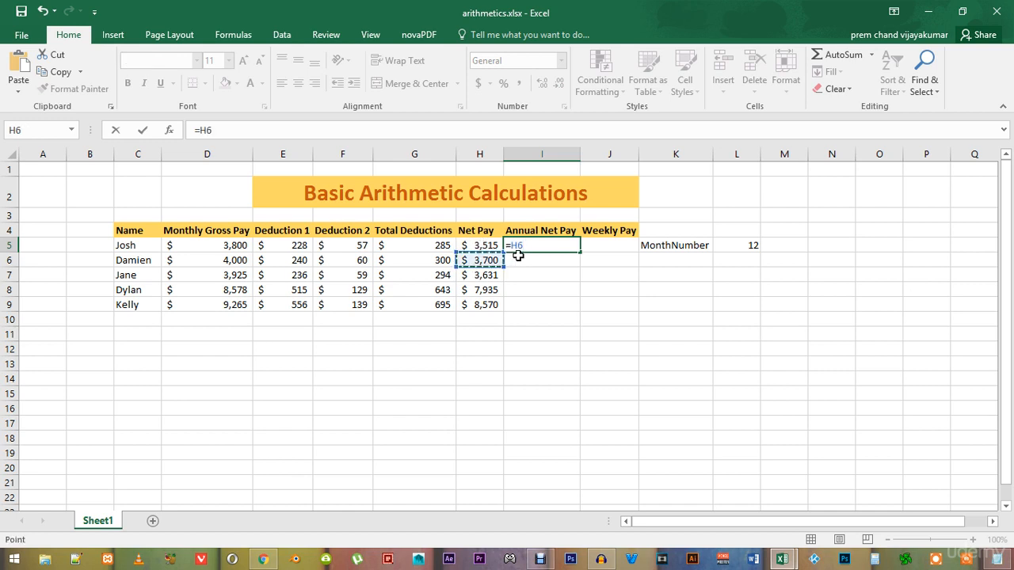
{"action": "left_click", "coordinate": [483, 245]}
{"action": "type", "text": "*"}
{"action": "left_click", "coordinate": [740, 247]}
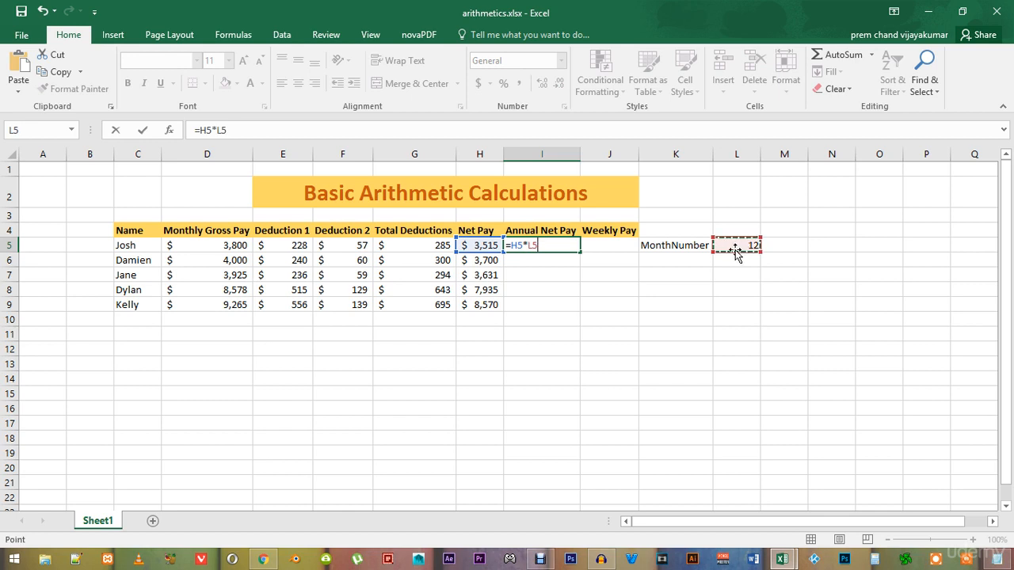
{"action": "key", "text": "Return"}
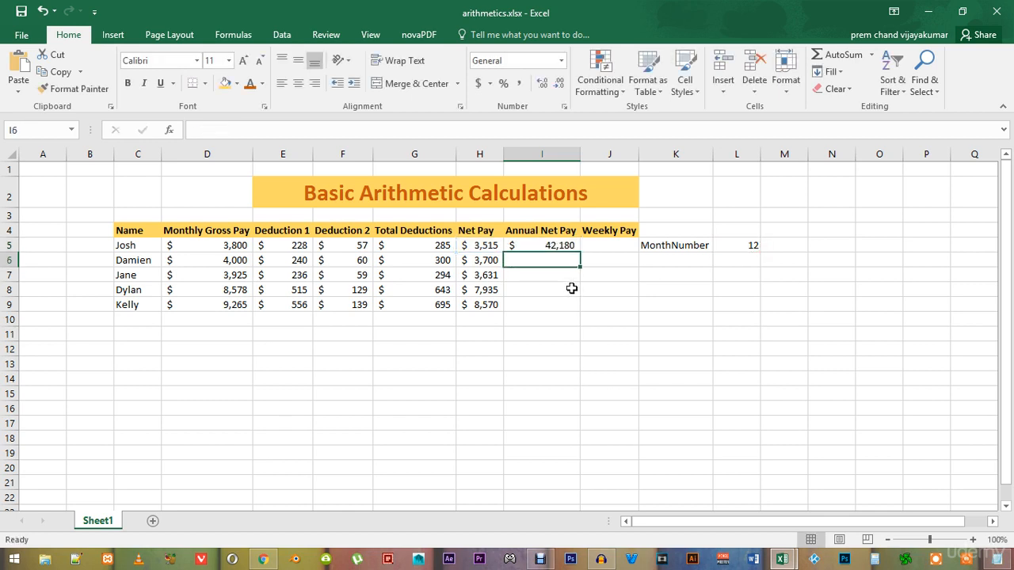
Step: Fill the Annual Net Pay formula from I5 down through I9 and check the cell references in the copied formulas
{"action": "left_click", "coordinate": [567, 247]}
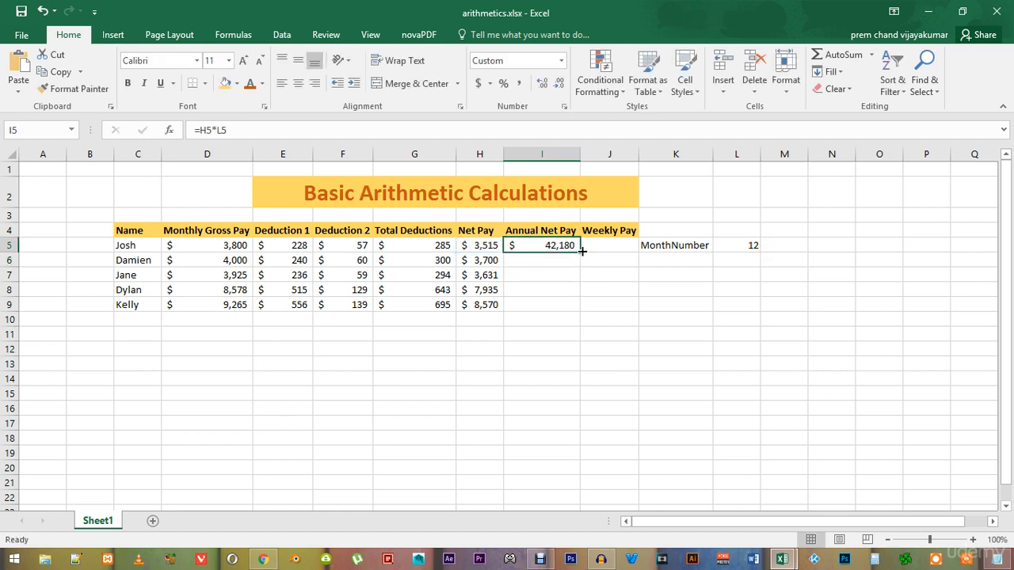
{"action": "left_click_drag", "start_coordinate": [581, 252], "coordinate": [576, 310]}
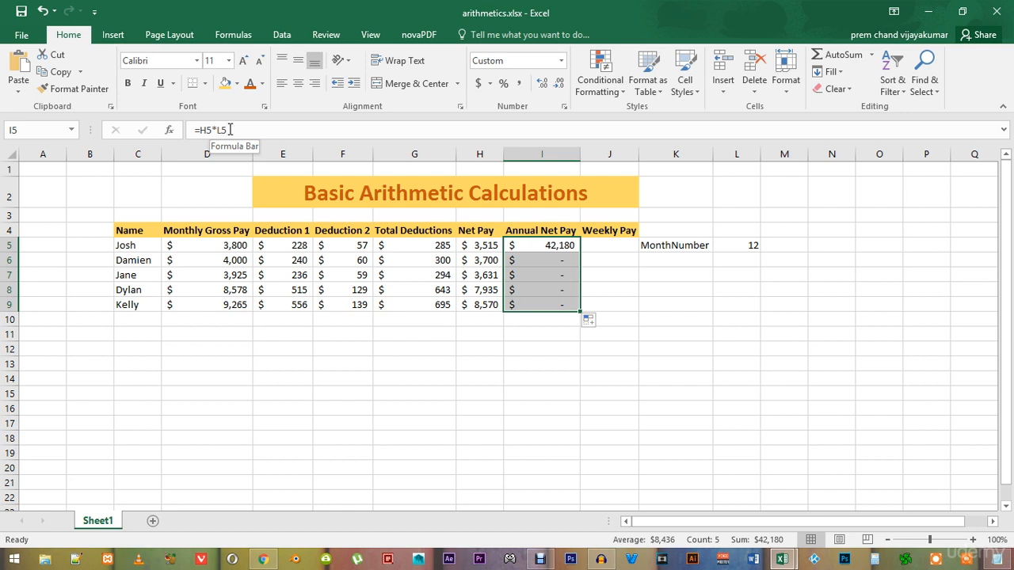
{"action": "left_click", "coordinate": [563, 268]}
{"action": "left_click", "coordinate": [556, 277]}
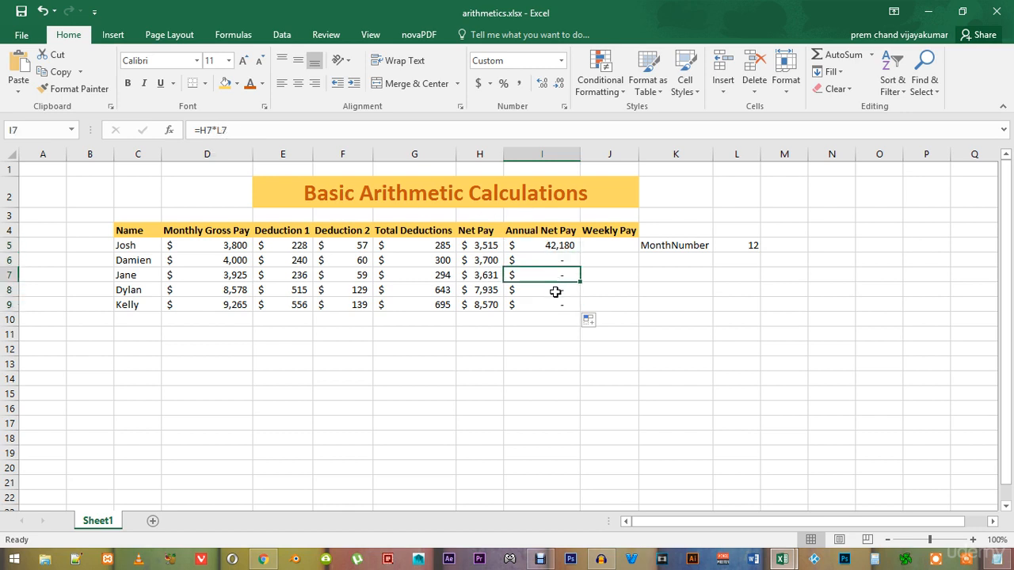
Step: Make the month number reference absolute in I5 with the formula =H5*$L$5 and refill the Annual Net Pay formula down through I9
{"action": "left_click", "coordinate": [557, 292]}
{"action": "left_click", "coordinate": [554, 250]}
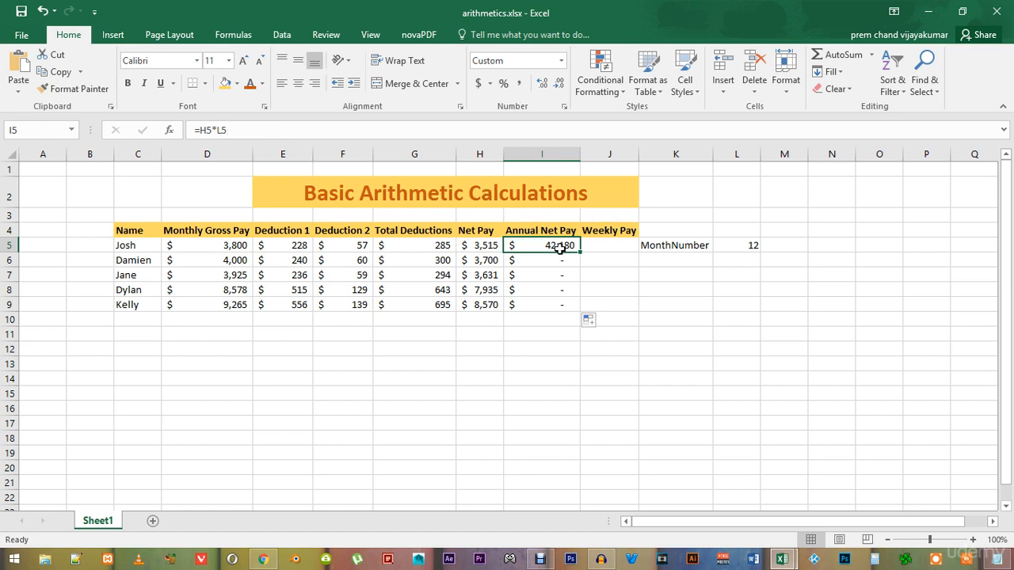
{"action": "left_click", "coordinate": [227, 129]}
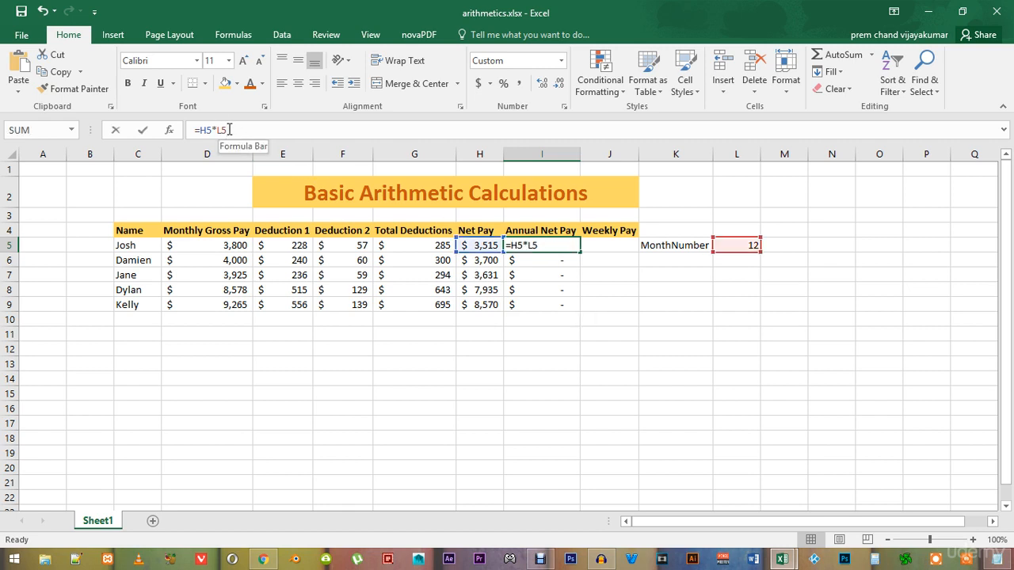
{"action": "double_click", "coordinate": [220, 129]}
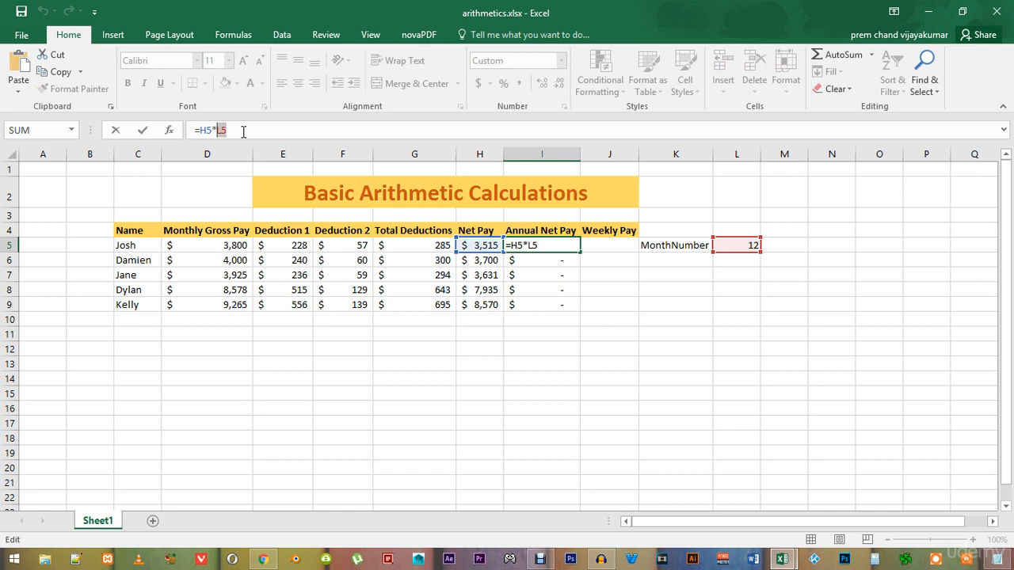
{"action": "key", "text": "F4"}
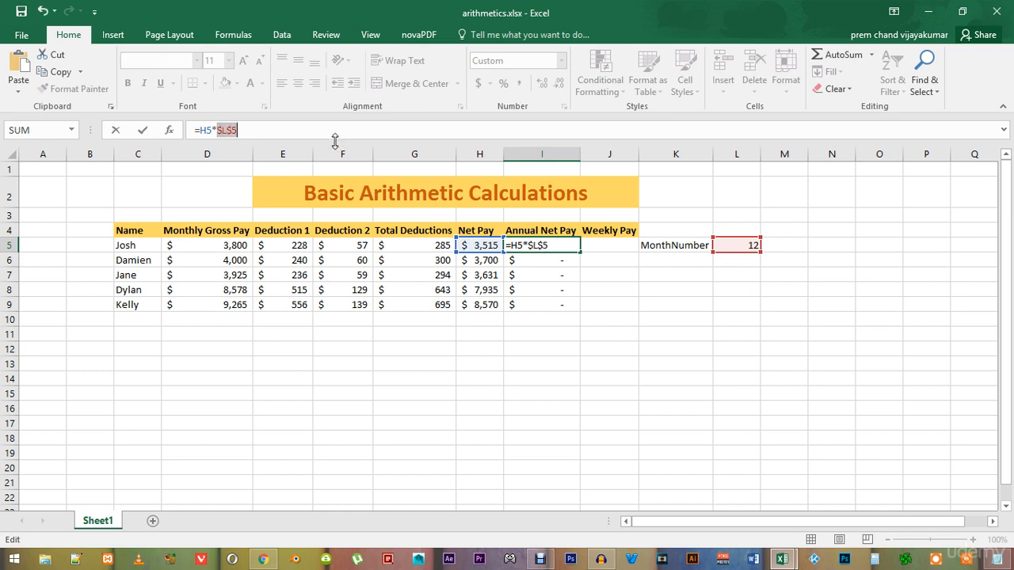
{"action": "left_click", "coordinate": [256, 129]}
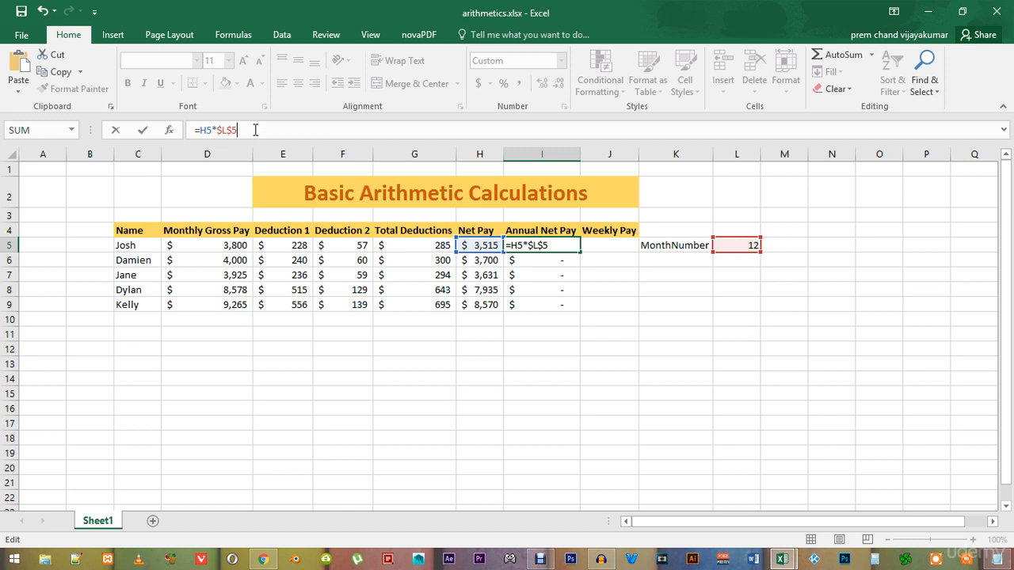
{"action": "left_click", "coordinate": [564, 246]}
{"action": "key", "text": "Return"}
{"action": "left_click", "coordinate": [573, 246]}
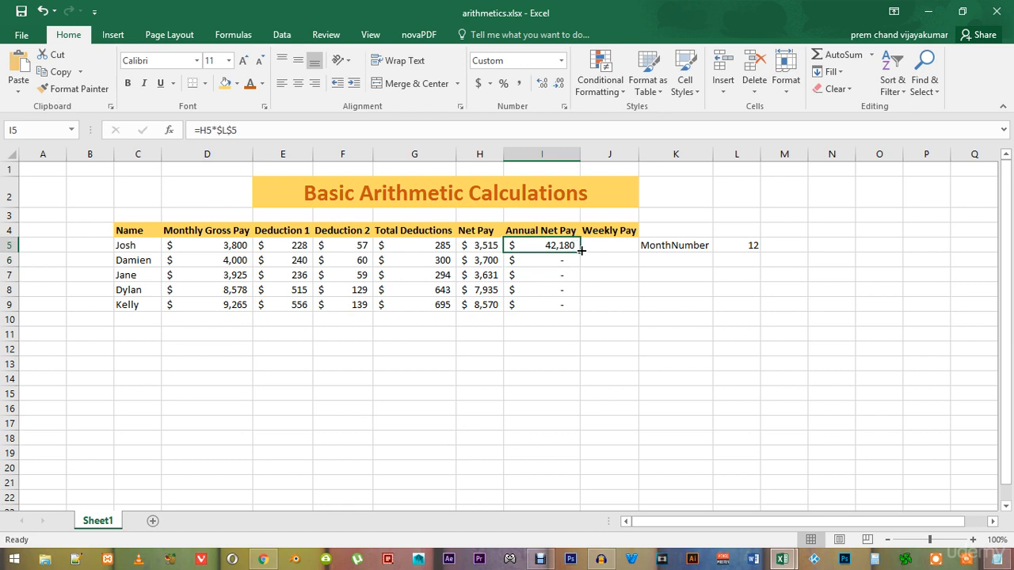
{"action": "left_click_drag", "start_coordinate": [582, 253], "coordinate": [586, 316]}
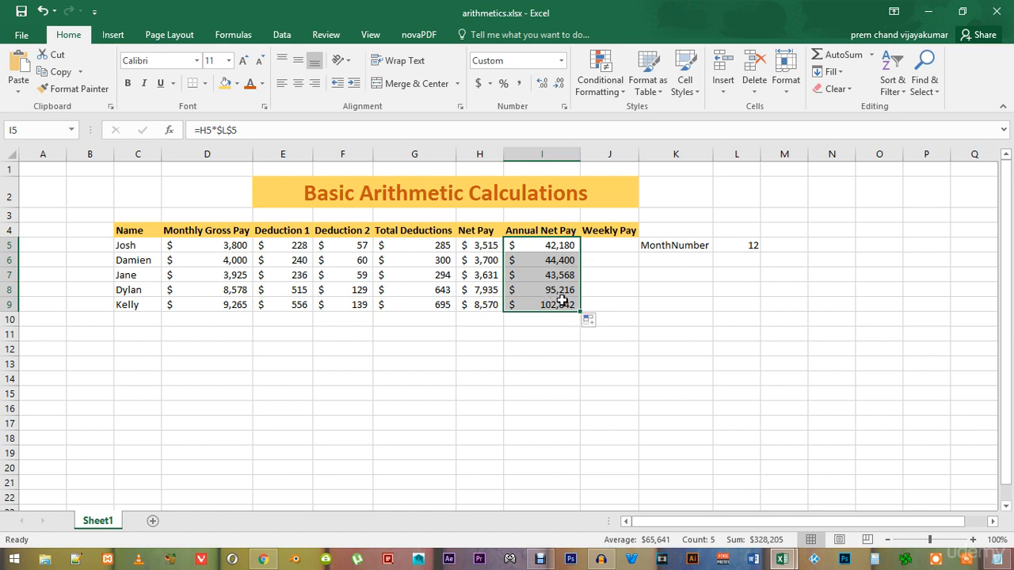
Step: Calculate the first employee's Weekly Pay in J5 with the formula =I5/52
{"action": "left_click", "coordinate": [609, 248]}
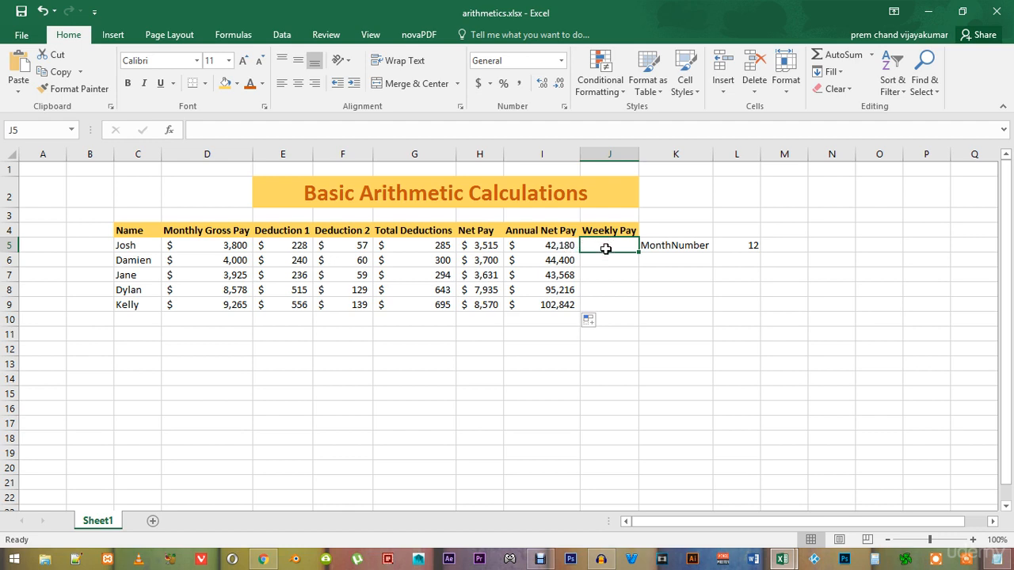
{"action": "type", "text": "="}
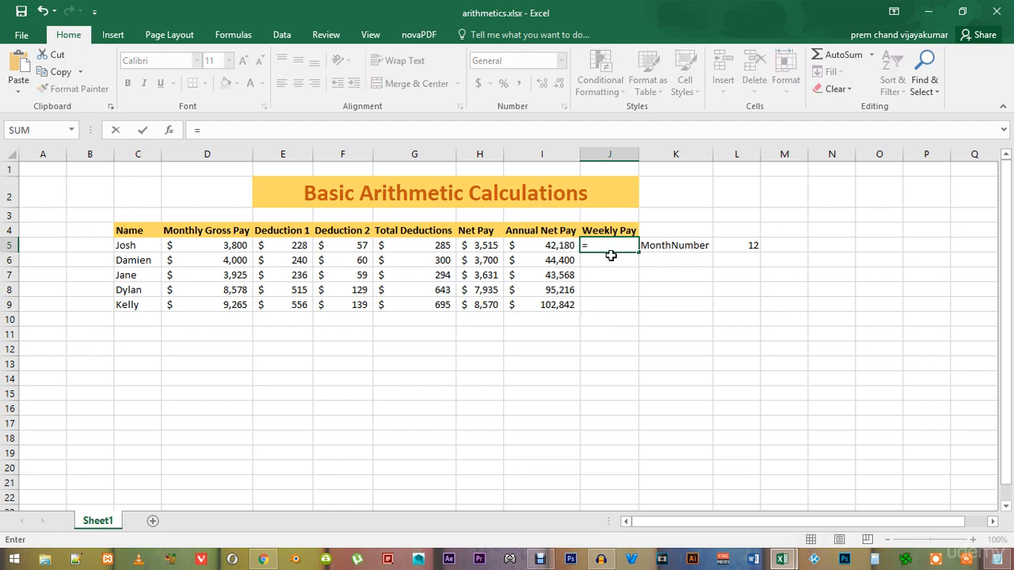
{"action": "left_click", "coordinate": [558, 246]}
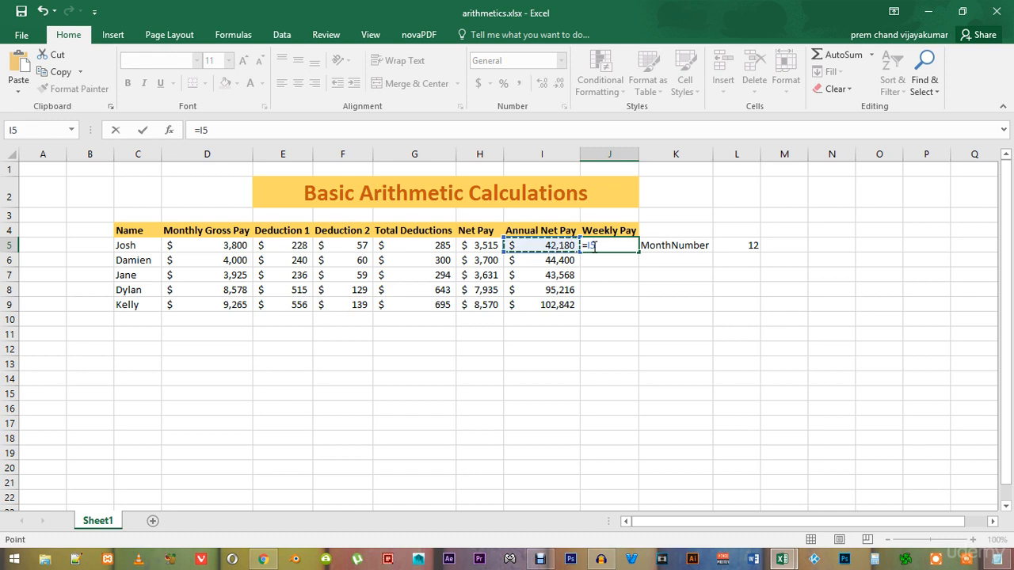
{"action": "type", "text": "/52"}
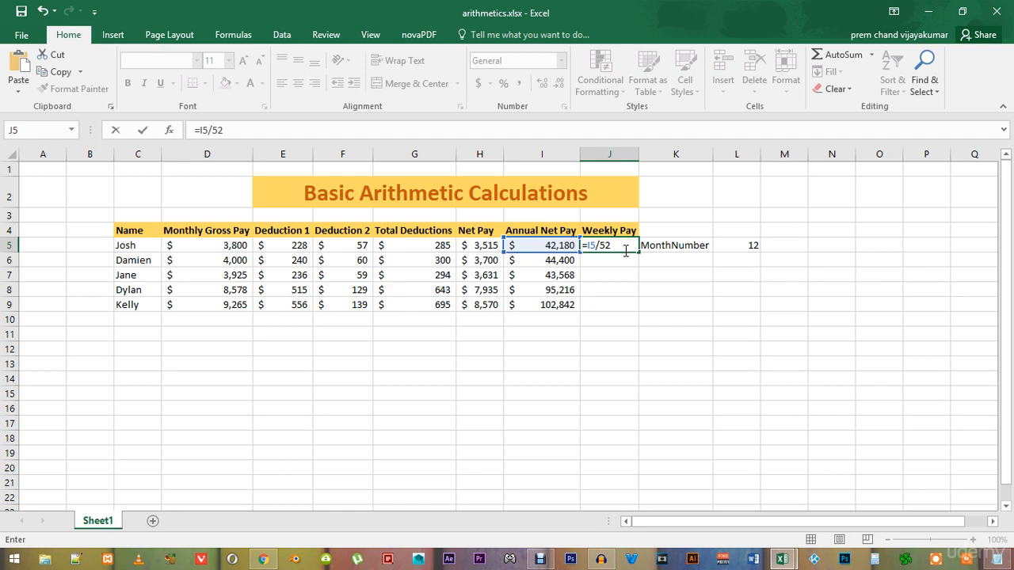
{"action": "key", "text": "Return"}
Step: Fill the Weekly Pay formula from J5 down through J9 for the remaining employees
{"action": "left_click", "coordinate": [623, 246]}
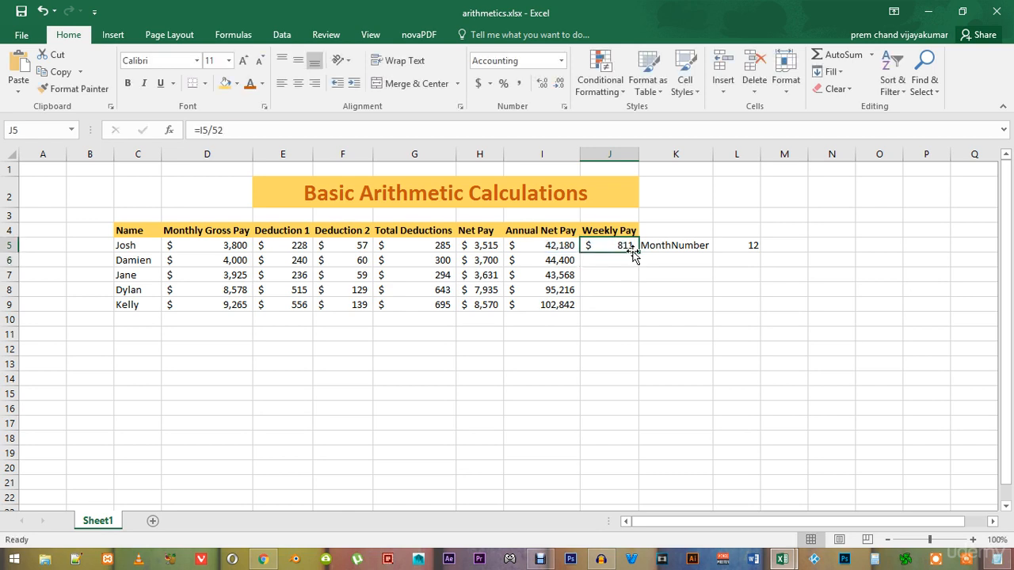
{"action": "left_click_drag", "start_coordinate": [638, 250], "coordinate": [639, 310]}
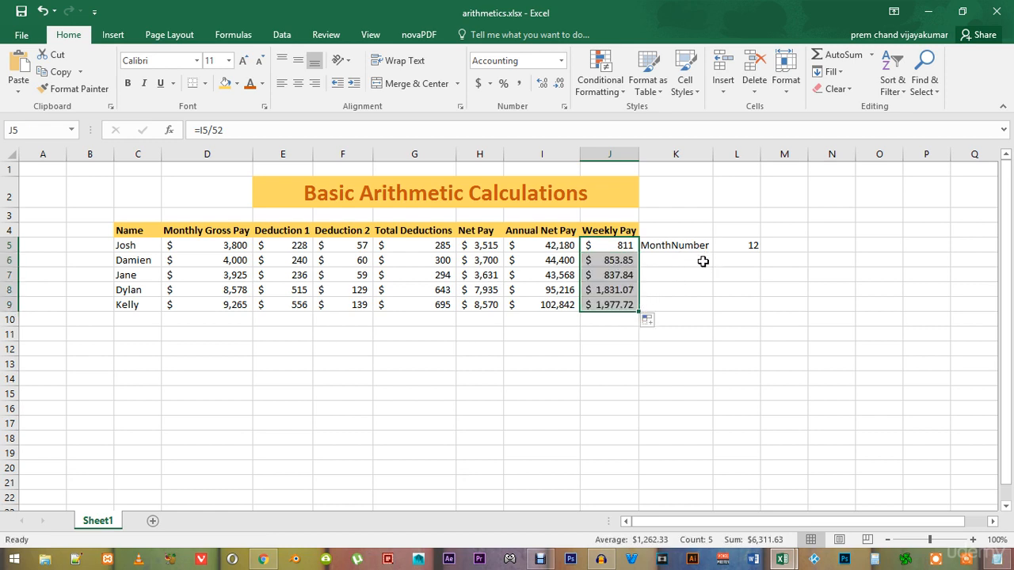
{"action": "left_click", "coordinate": [688, 270]}
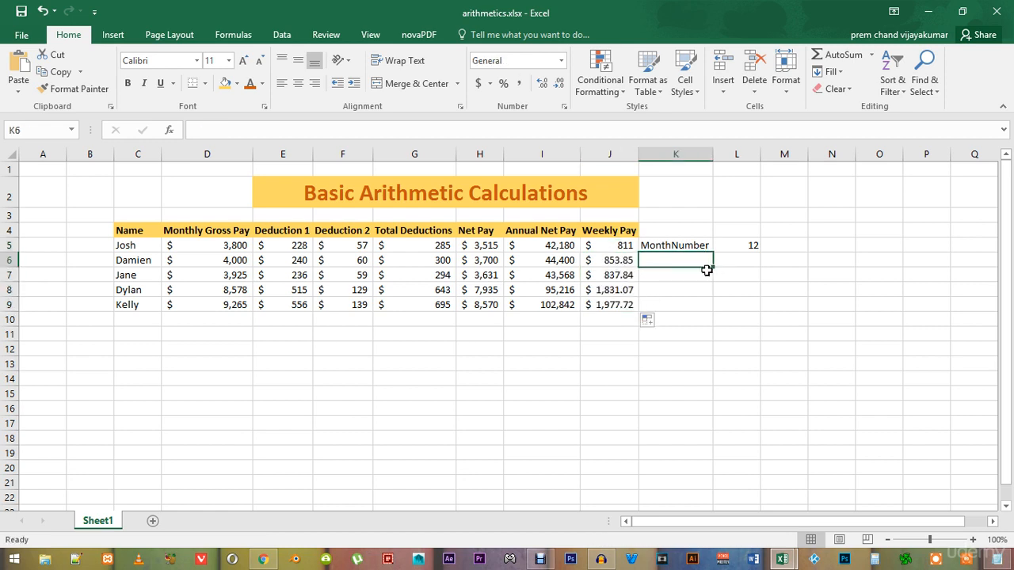